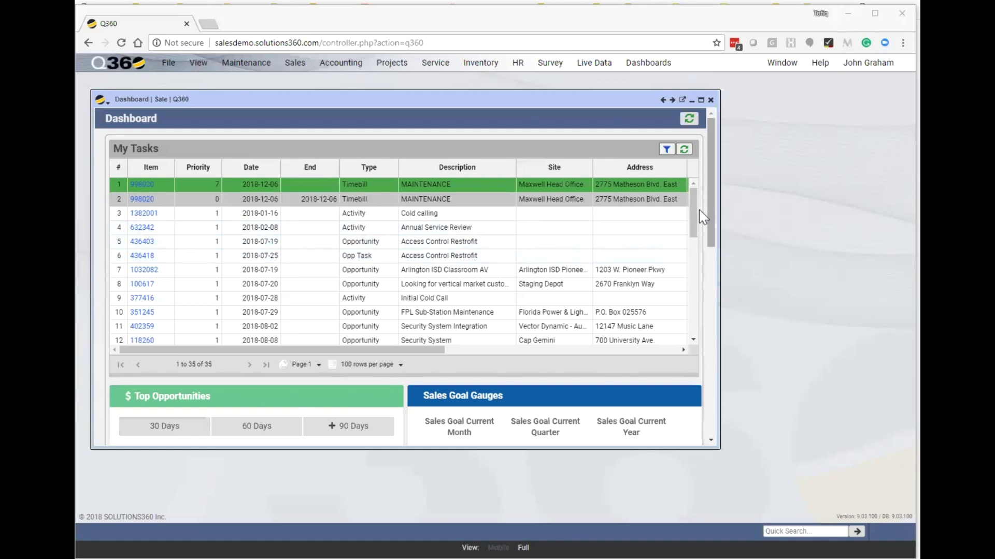
drag(694, 213, 706, 328)
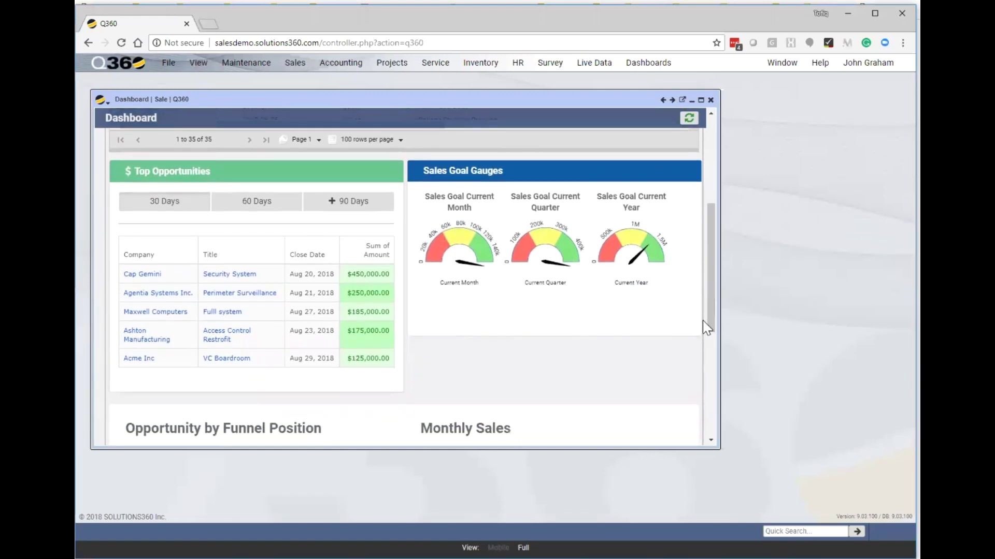
scroll(714, 326, down, 2)
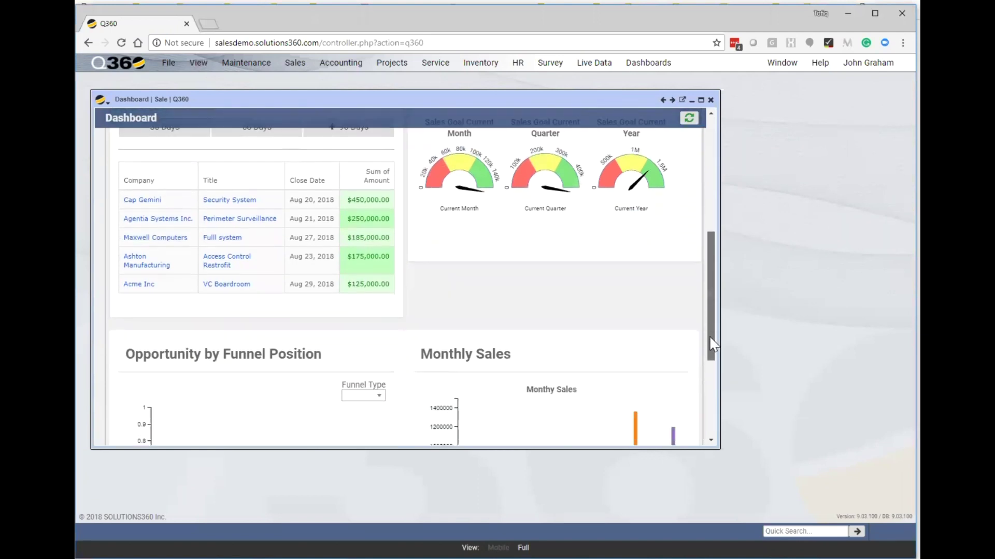
drag(714, 327, 711, 400)
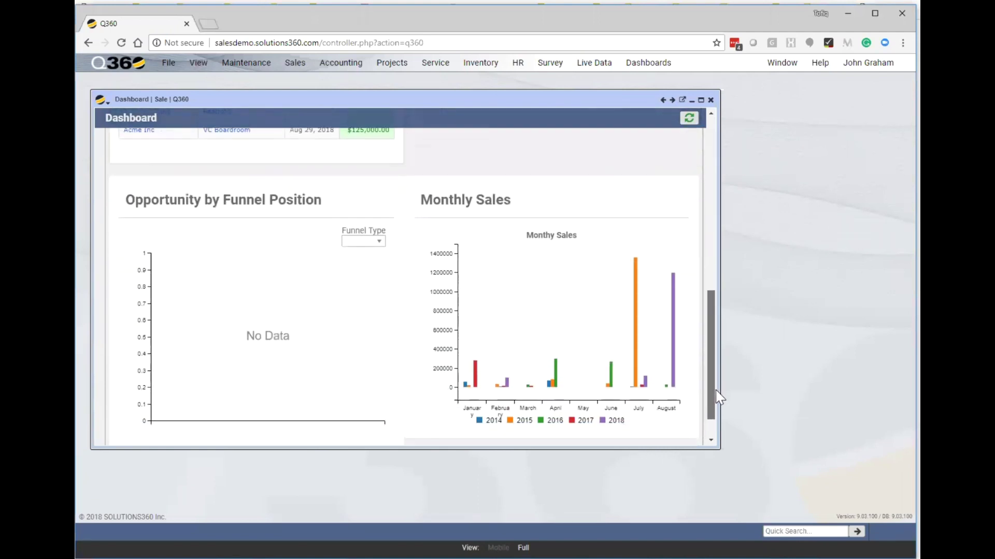
- Set the Opportunity by Funnel Position chart's Funnel Type to PSA Solution - Government
click(362, 242)
click(369, 315)
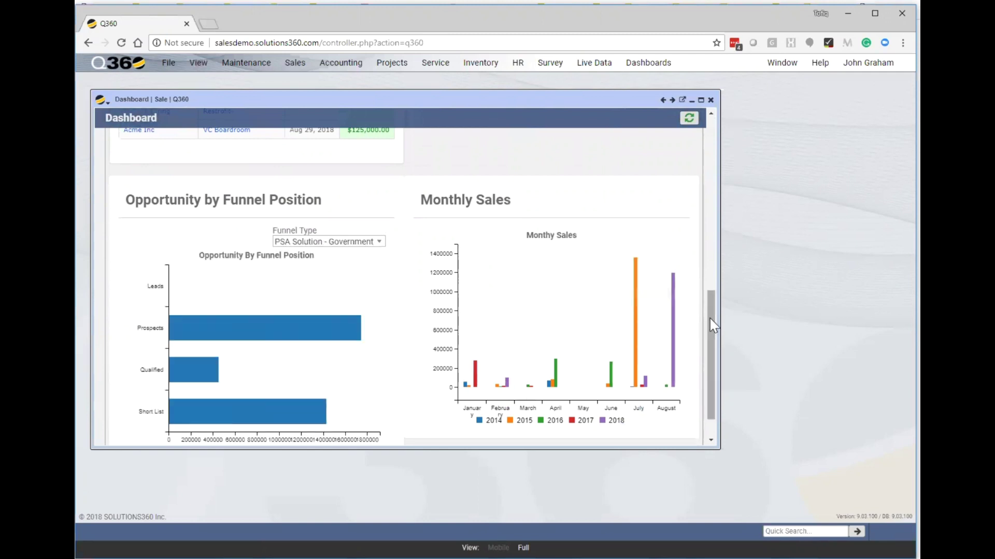
mouse_move(713, 326)
mouse_down()
mouse_move(698, 203)
mouse_move(706, 159)
mouse_up()
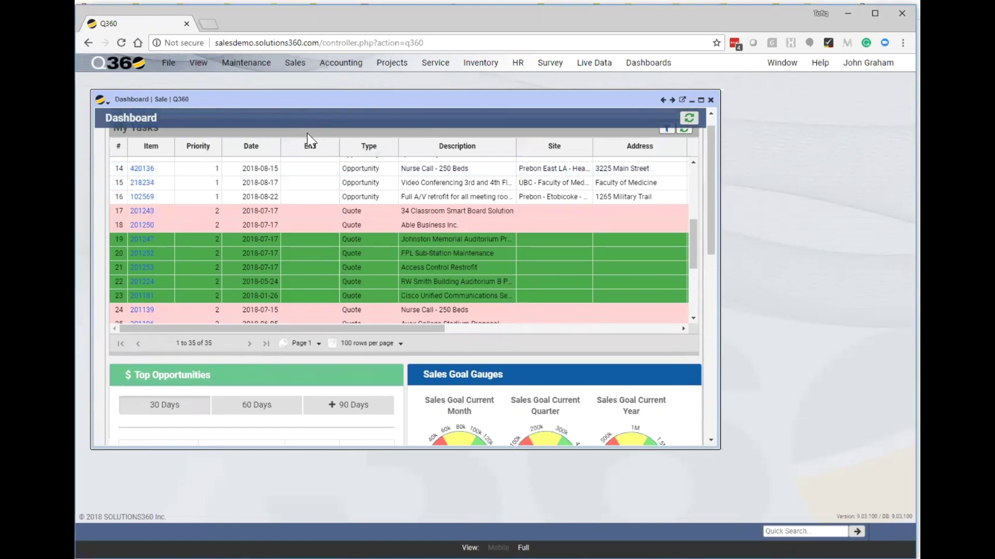
- Browse the module menus, then show the Window menu listing Sales Dashboard
click(171, 71)
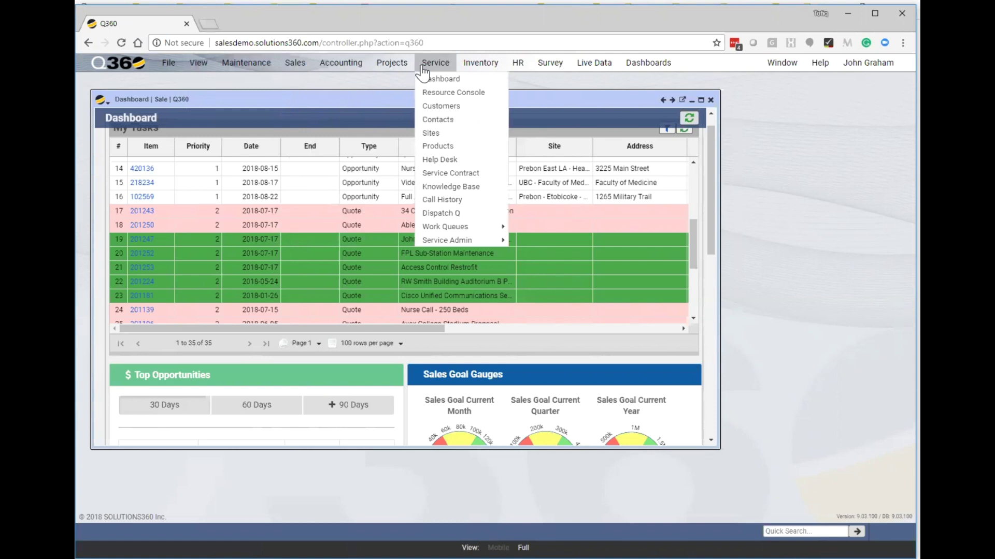
click(781, 62)
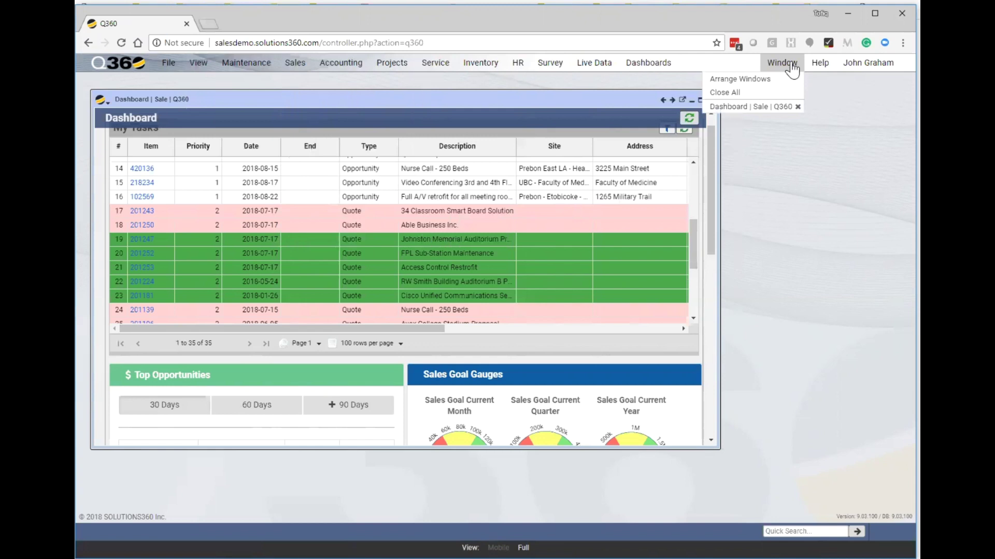
- Close the Dashboard | Sale | Q360 window from the Window menu list
click(798, 108)
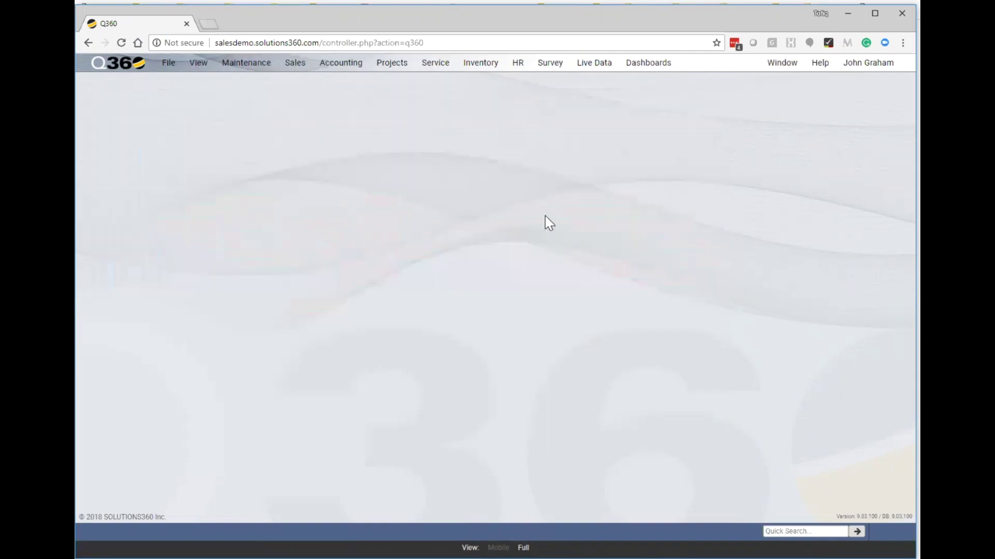